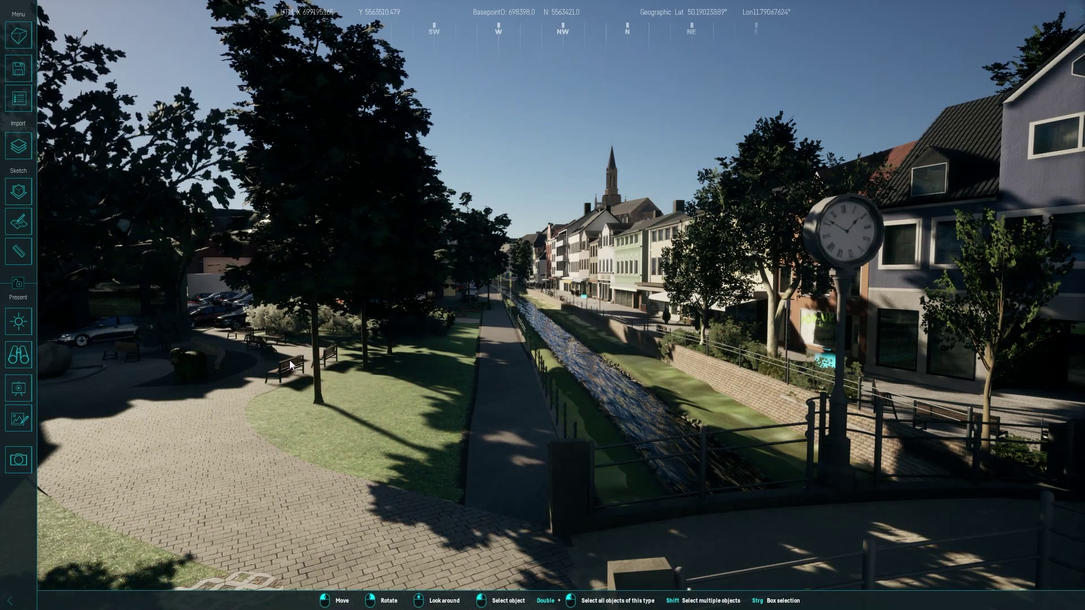
Step: Create a new presentation titled Presentation01
{"action": "left_click", "coordinate": [23, 400]}
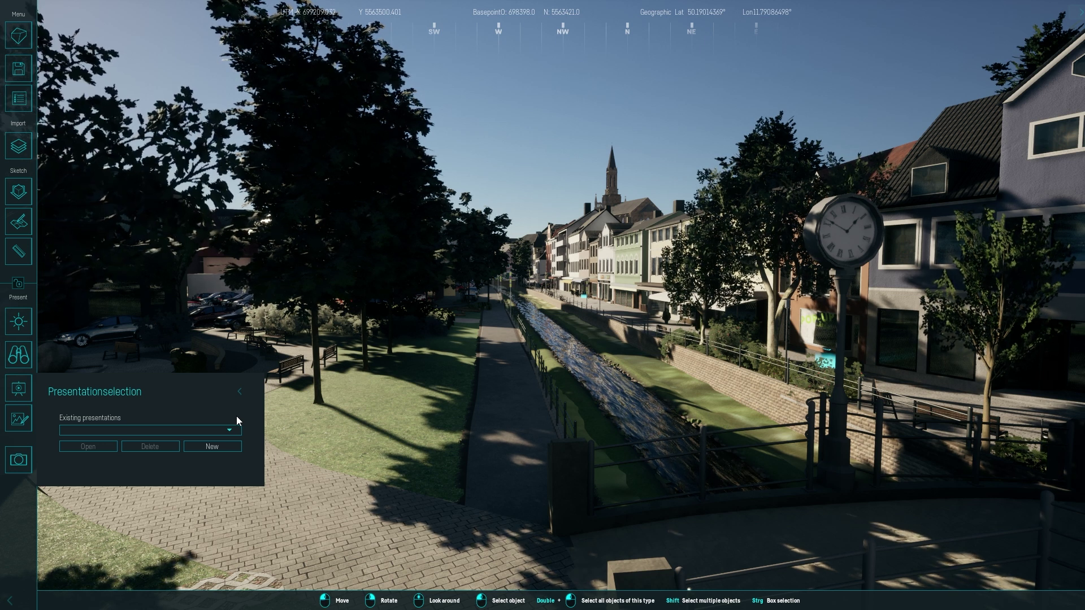
{"action": "left_click", "coordinate": [225, 447]}
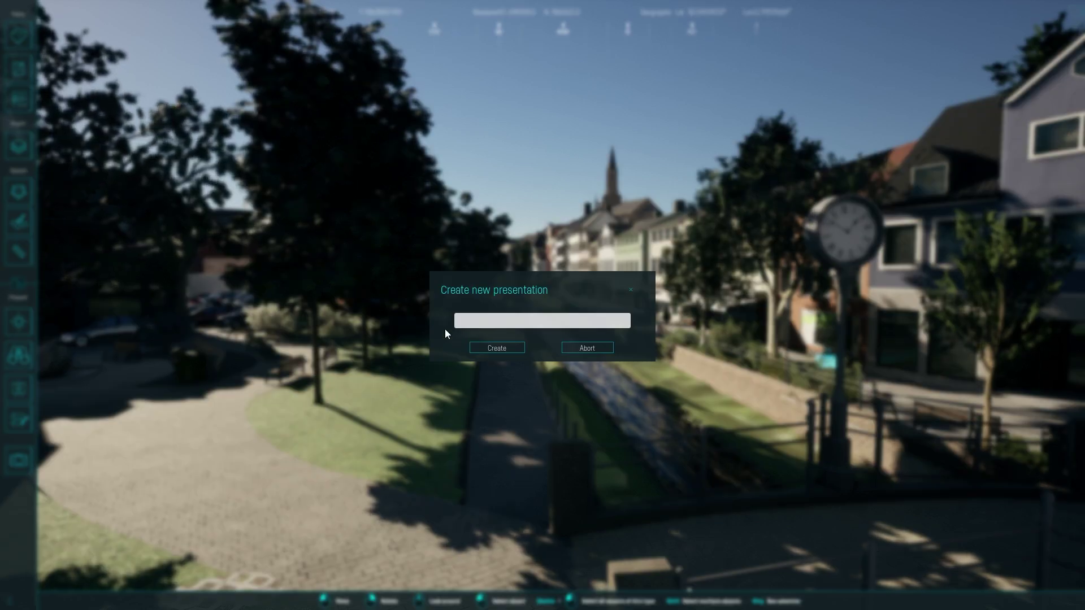
{"action": "left_click", "coordinate": [514, 315]}
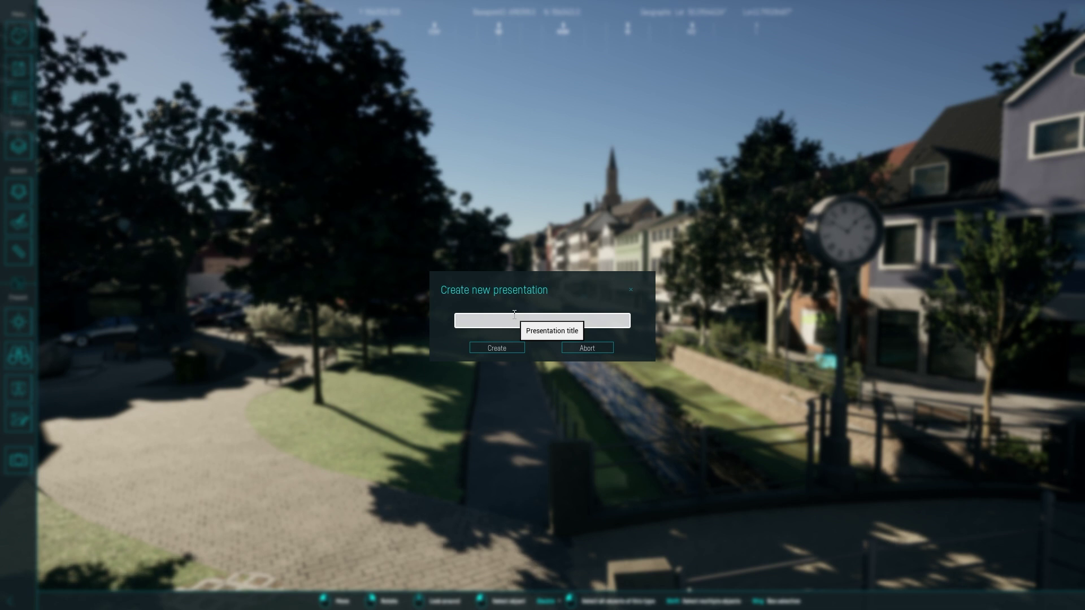
{"action": "type", "text": "Presentation01"}
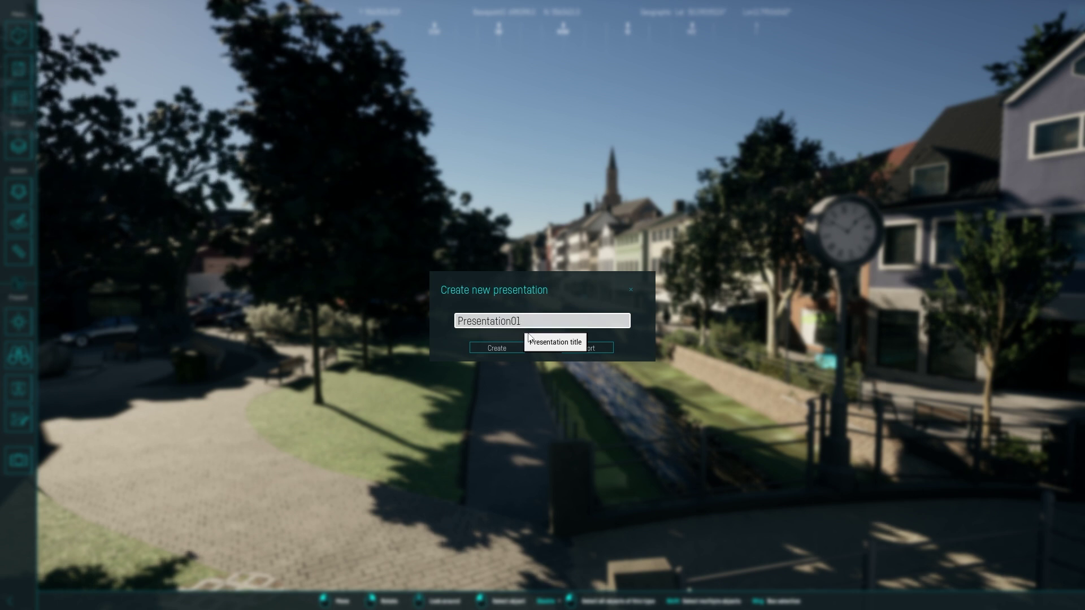
{"action": "left_click", "coordinate": [523, 350]}
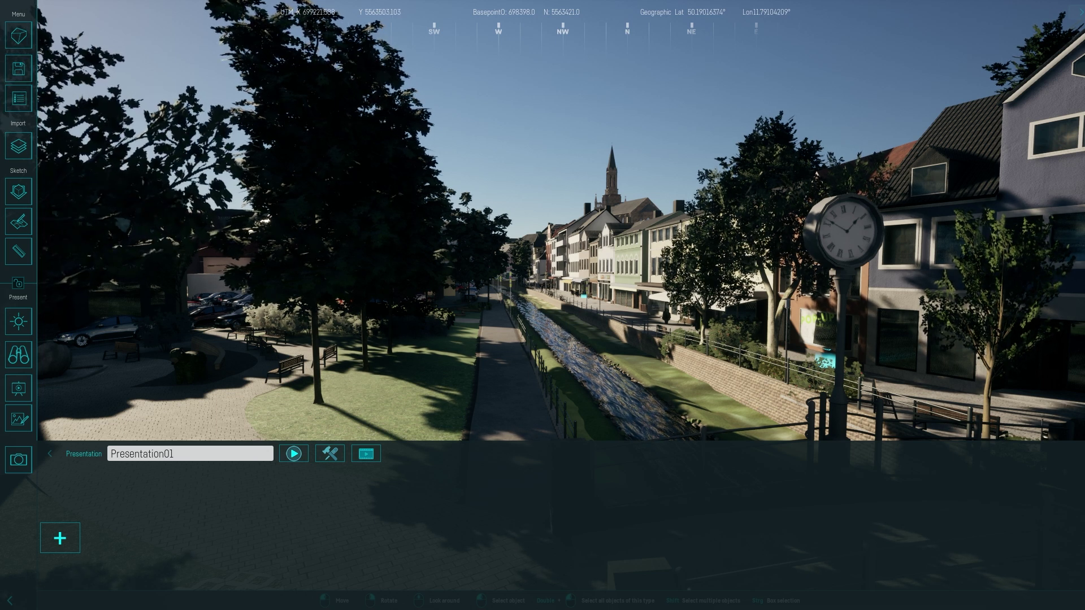
Step: Close the presentation editor and reopen Presentation01 from the existing presentations
{"action": "left_click", "coordinate": [51, 455]}
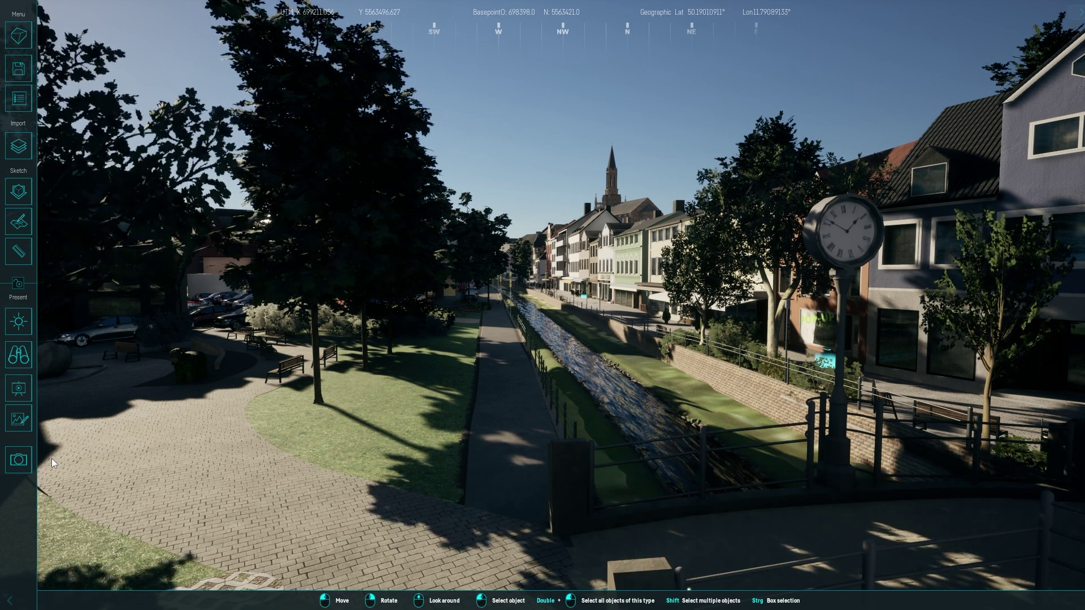
{"action": "left_click", "coordinate": [18, 390]}
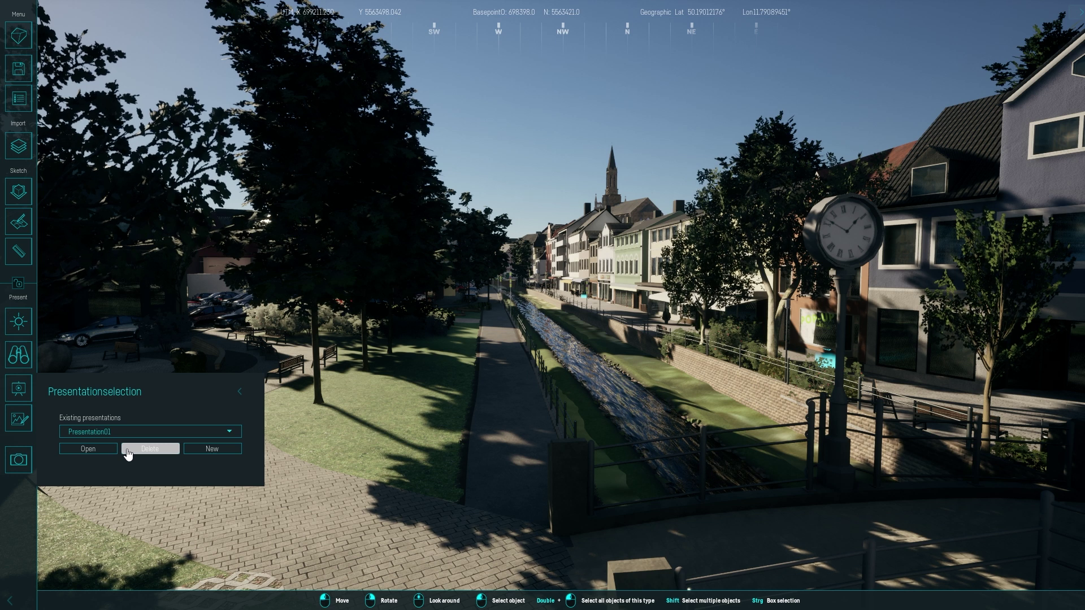
{"action": "left_click", "coordinate": [96, 452]}
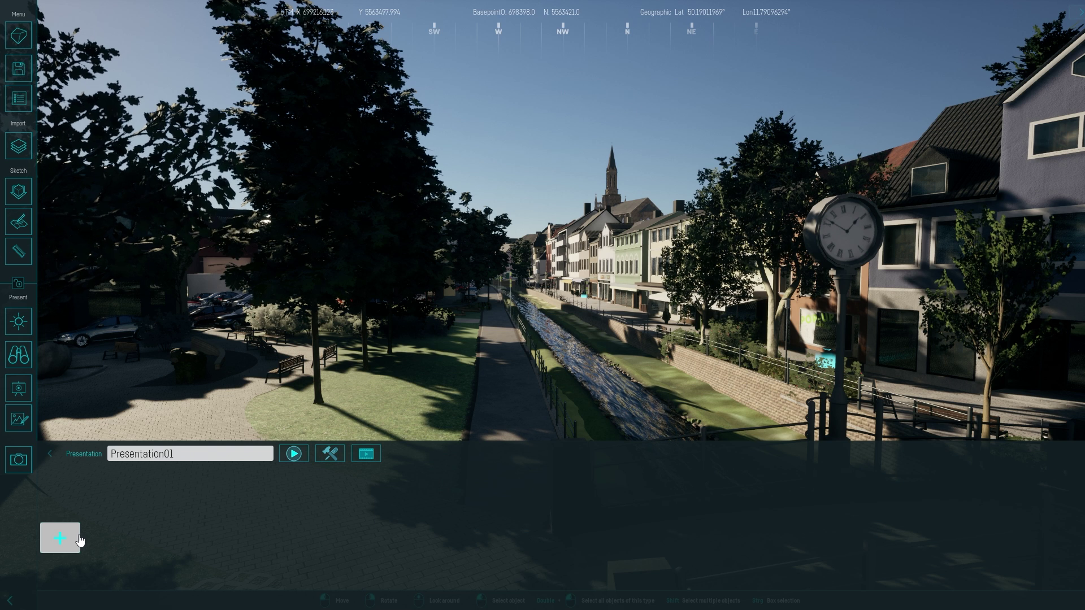
Step: Add a first clip and set its start view to an elevated position looking along the stream, with the yellow buildings alongside
{"action": "left_click", "coordinate": [60, 537]}
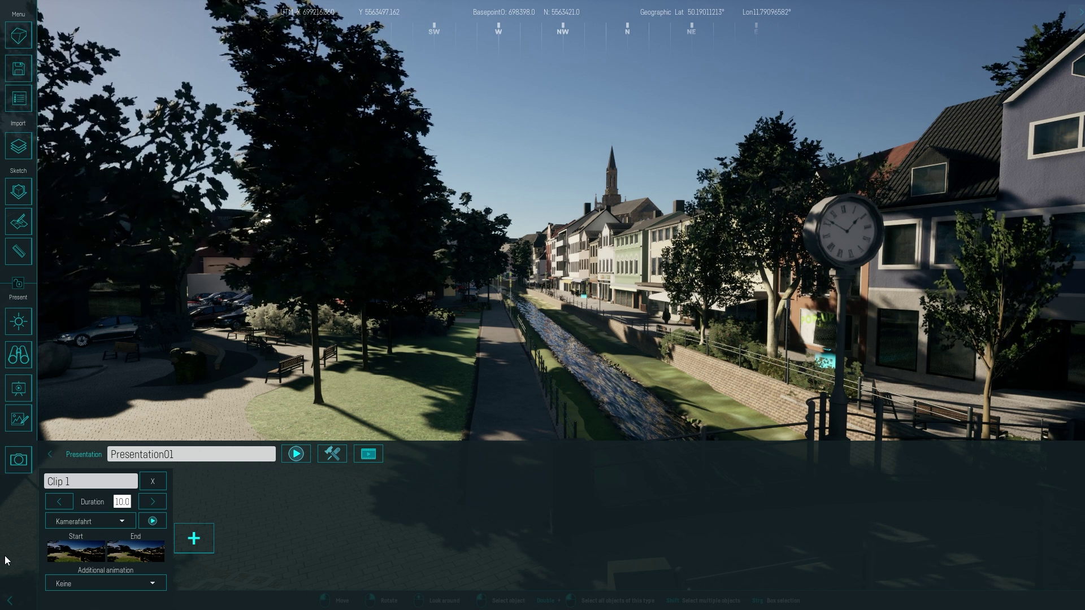
{"action": "right_click_drag", "start_coordinate": [613, 384], "coordinate": [608, 367]}
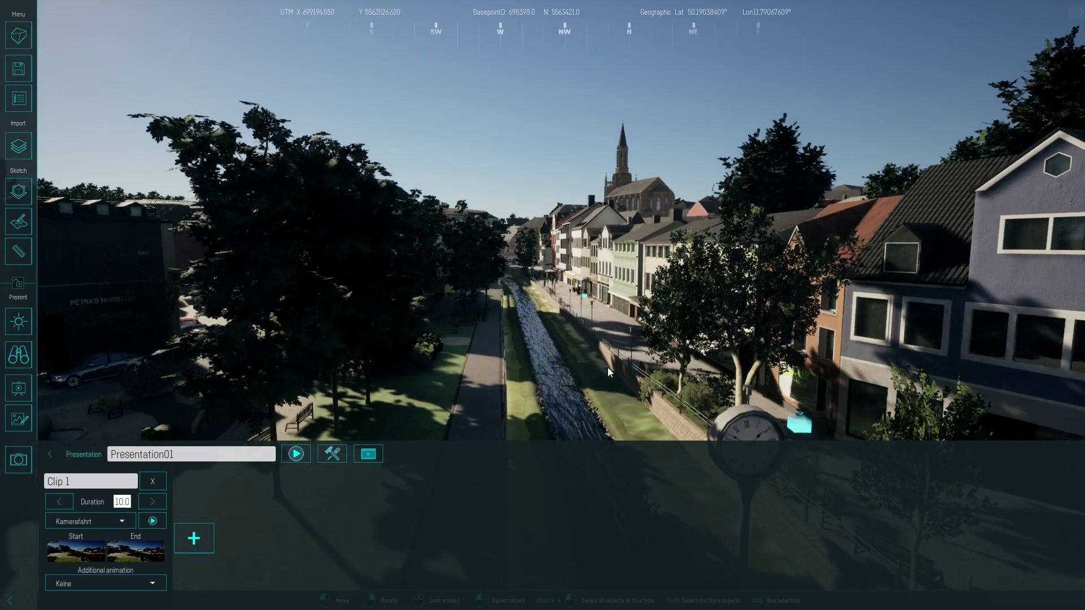
{"action": "scroll", "coordinate": [533, 351], "scroll_direction": "up", "scroll_amount": 8}
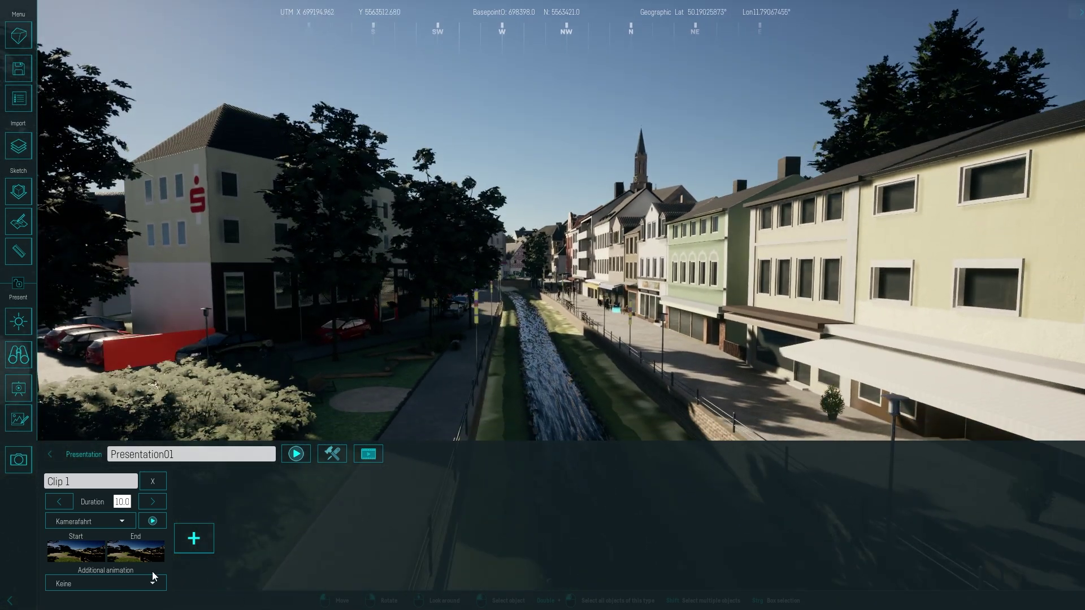
{"action": "mouse_move", "coordinate": [65, 560]}
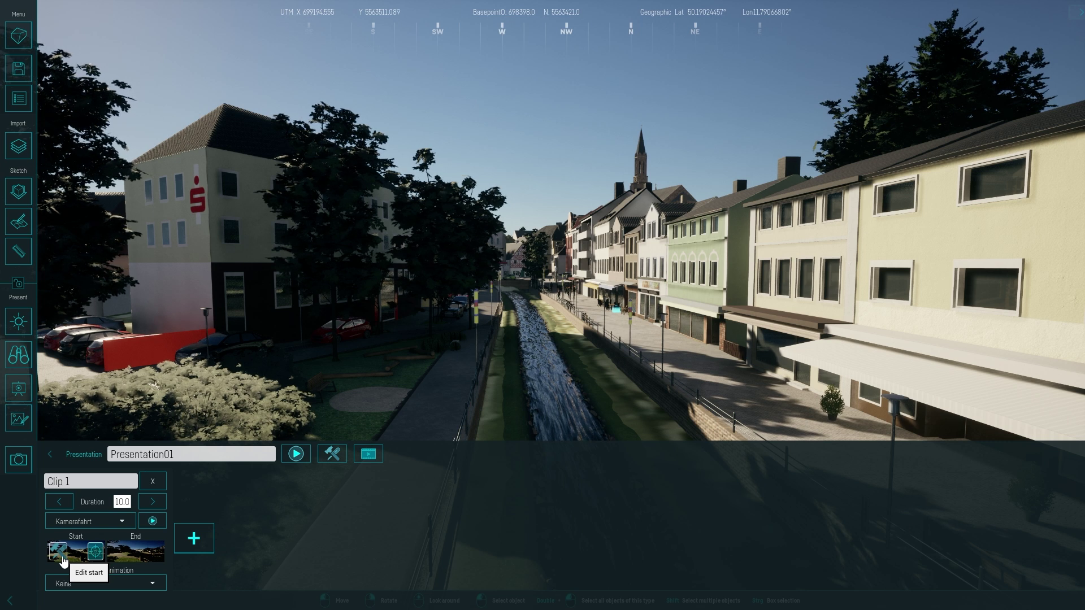
{"action": "left_click", "coordinate": [62, 558]}
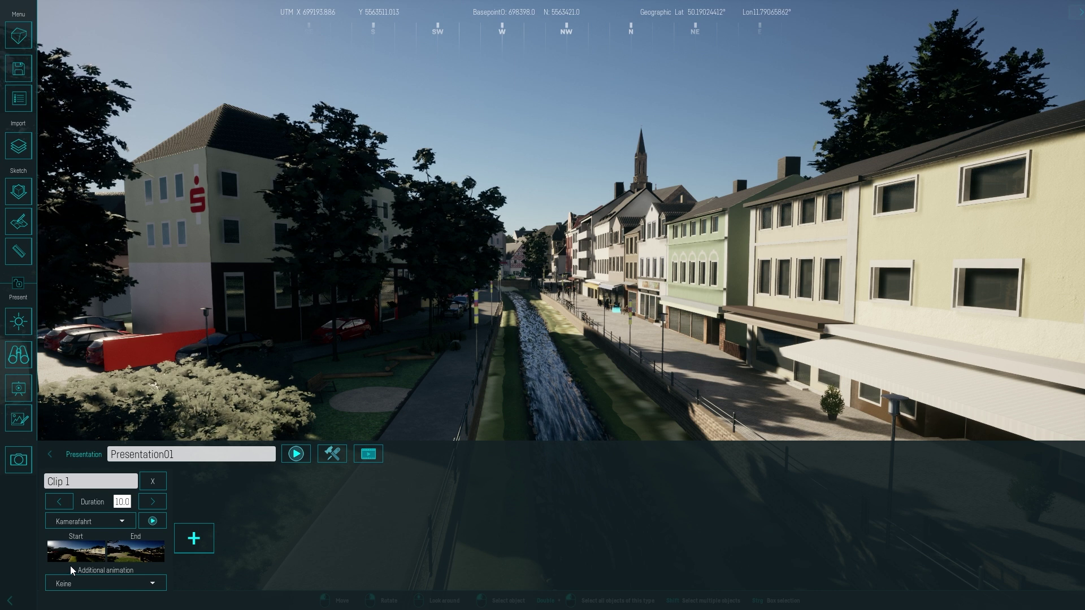
Step: Set Clip 1's end view to the end of the stream beside the pink gabled house, and play the clip
{"action": "left_click_drag", "start_coordinate": [550, 297], "coordinate": [542, 338]}
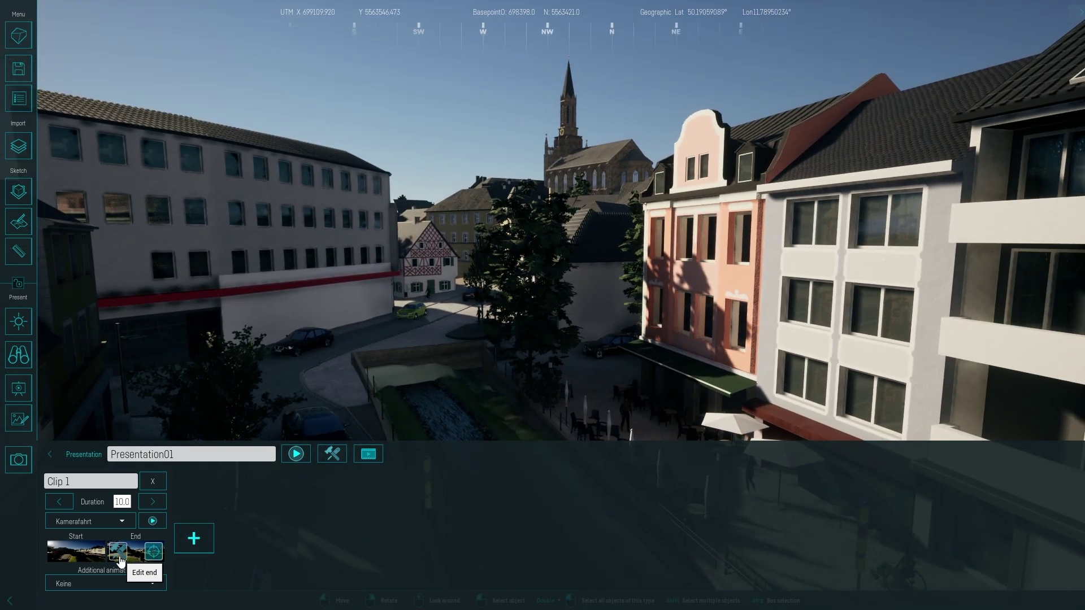
{"action": "left_click", "coordinate": [119, 556]}
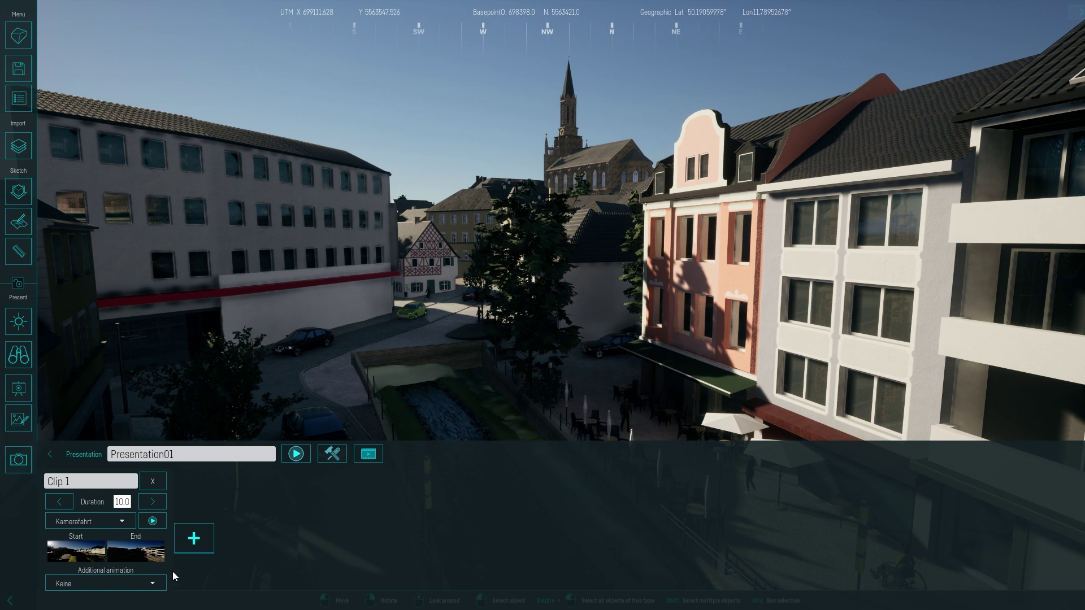
{"action": "left_click", "coordinate": [158, 529]}
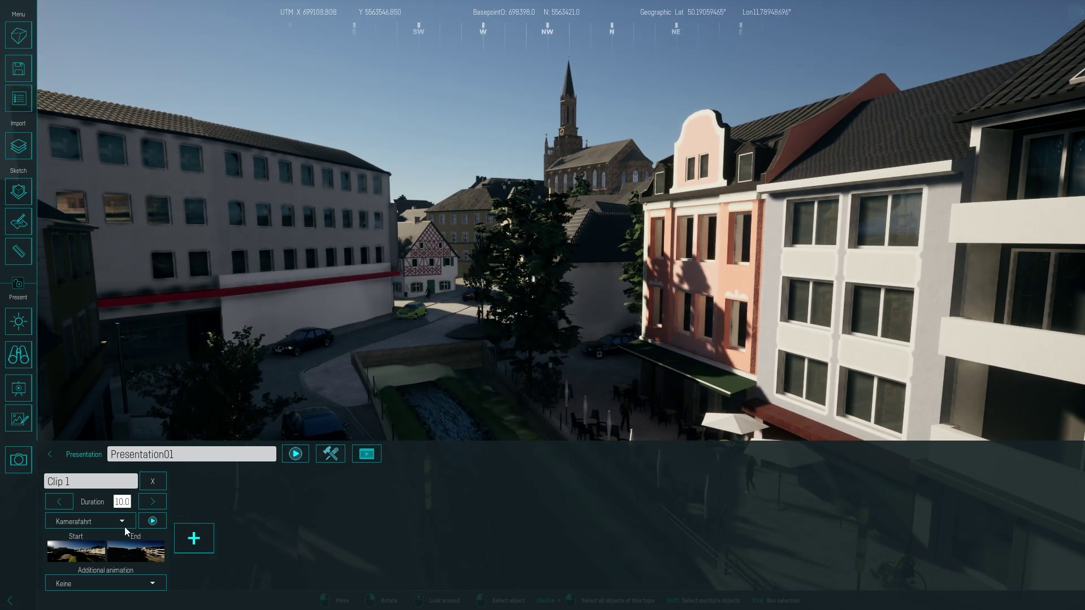
Step: Set Clip 1's duration to 40 and play the clip
{"action": "left_click", "coordinate": [113, 501]}
{"action": "type", "text": "4"}
{"action": "key", "text": "Return"}
{"action": "left_click", "coordinate": [125, 502]}
{"action": "type", "text": "4"}
{"action": "key", "text": "Return"}
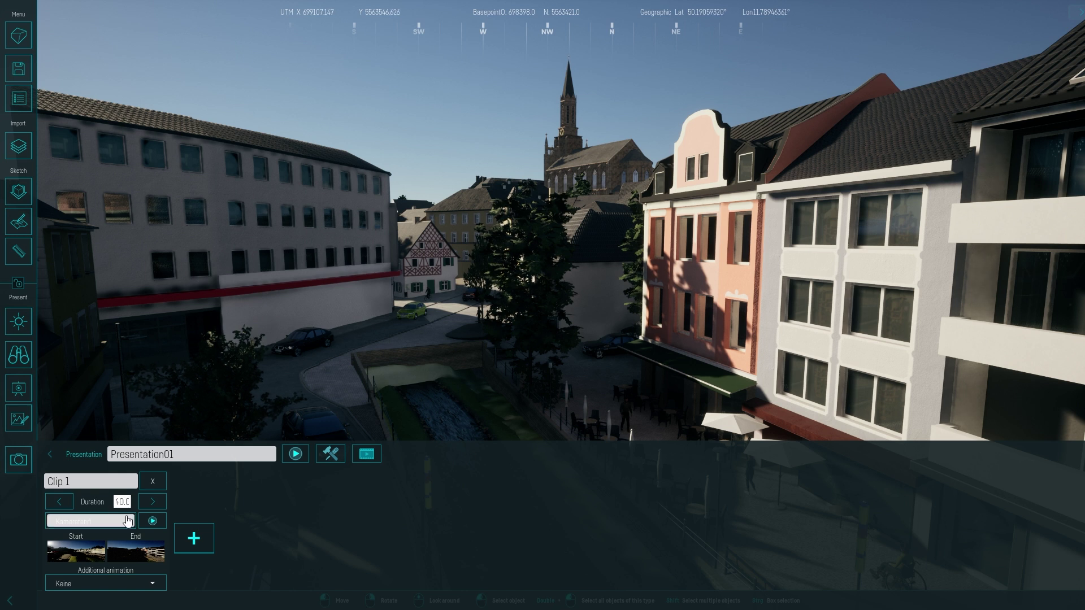
{"action": "left_click", "coordinate": [156, 522]}
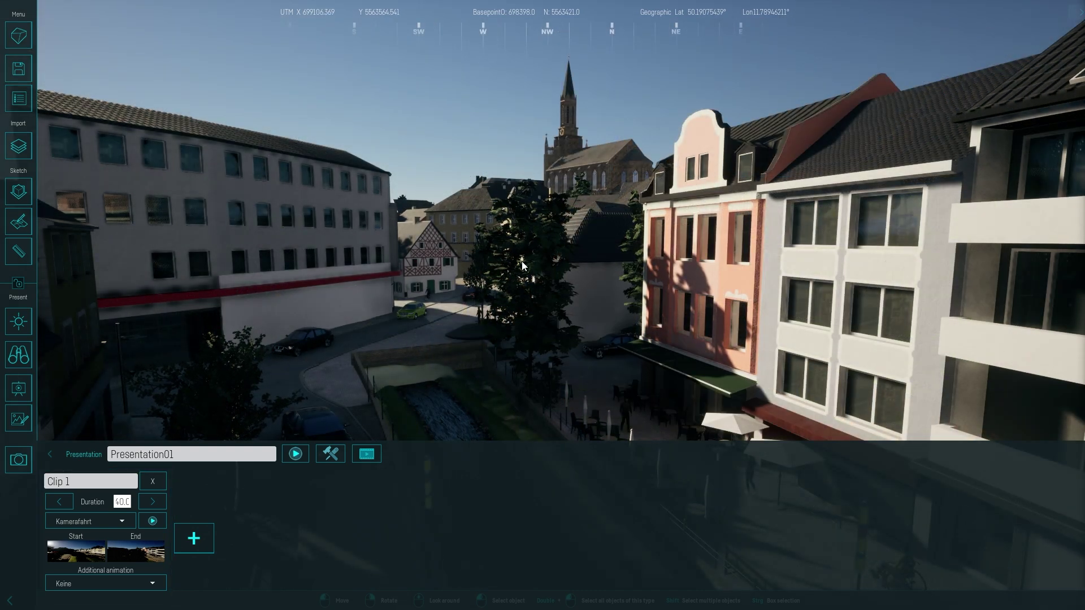
Step: Fly the camera back along the stream and return to Clip 1's stored start view
{"action": "scroll", "coordinate": [522, 265], "scroll_direction": "down", "scroll_amount": 4}
{"action": "right_click_drag", "start_coordinate": [652, 301], "coordinate": [578, 341]}
{"action": "scroll", "coordinate": [578, 341], "scroll_direction": "down", "scroll_amount": 5}
{"action": "left_click_drag", "start_coordinate": [640, 366], "coordinate": [568, 223]}
{"action": "scroll", "coordinate": [500, 389], "scroll_direction": "up", "scroll_amount": 4}
{"action": "mouse_move", "coordinate": [500, 389]}
{"action": "right_mouse_down"}
{"action": "mouse_move", "coordinate": [457, 334]}
{"action": "mouse_move", "coordinate": [503, 371]}
{"action": "right_mouse_up"}
{"action": "scroll", "coordinate": [457, 327], "scroll_direction": "up", "scroll_amount": 5}
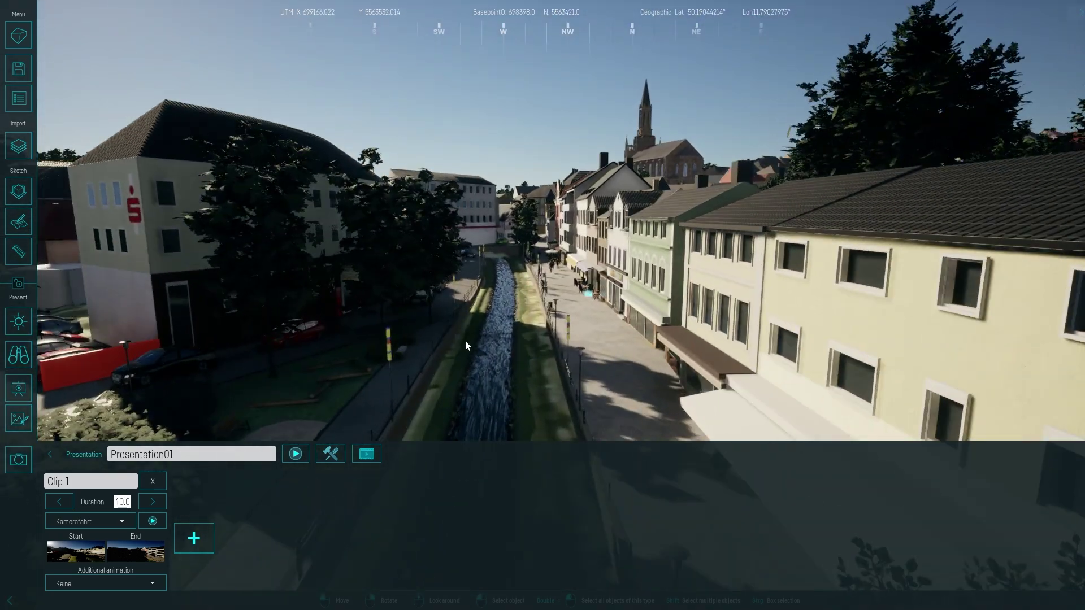
{"action": "mouse_move", "coordinate": [95, 556]}
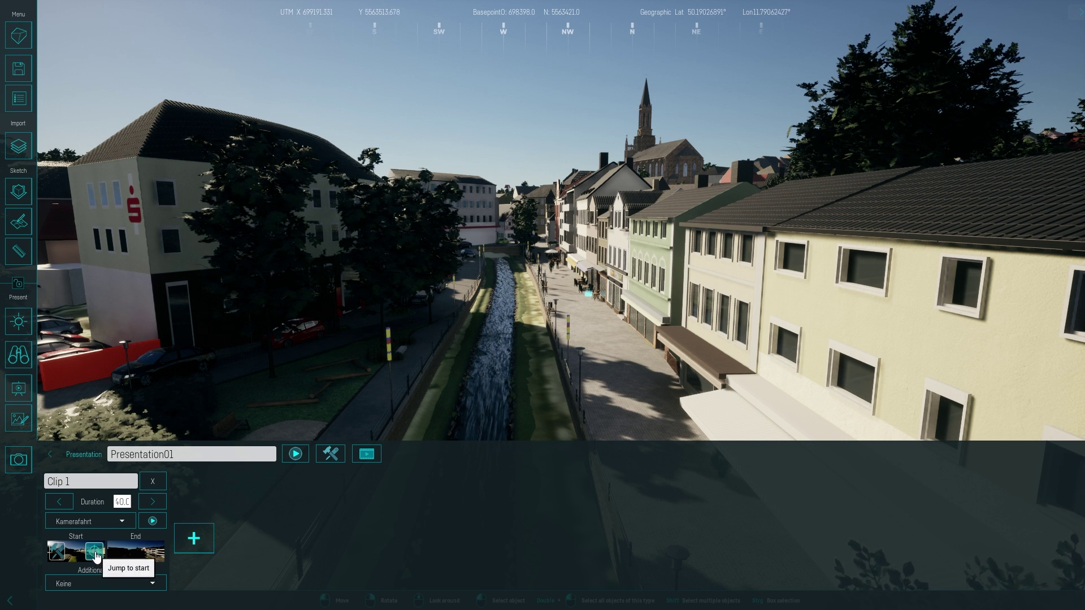
{"action": "left_click", "coordinate": [95, 556]}
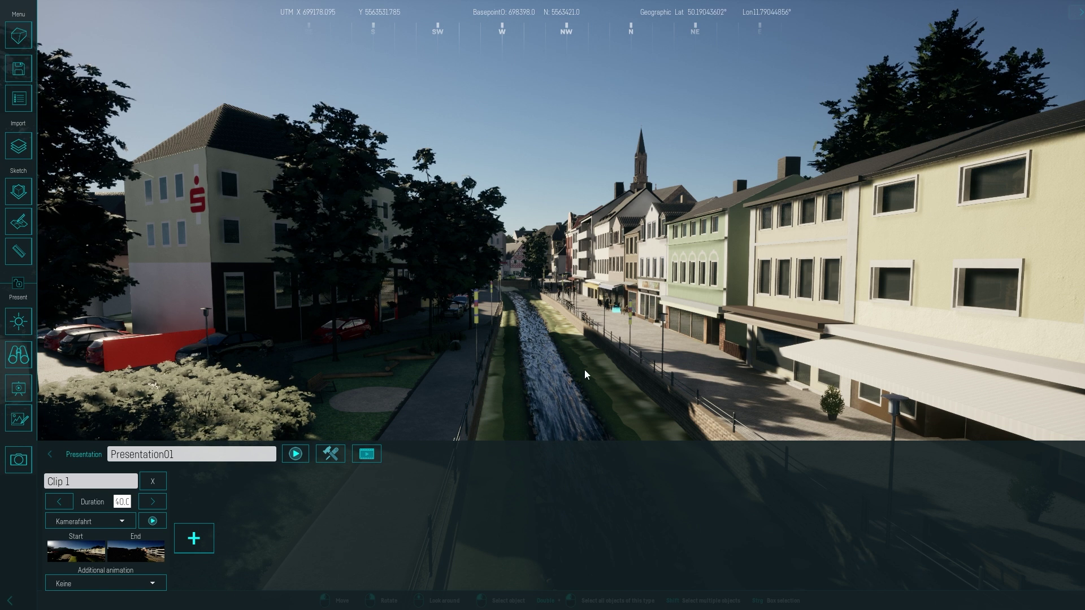
Step: Replace Clip 1's start view with one farther back beside the leafy tree, and go to the clip's end view
{"action": "right_click_drag", "start_coordinate": [603, 361], "coordinate": [577, 297]}
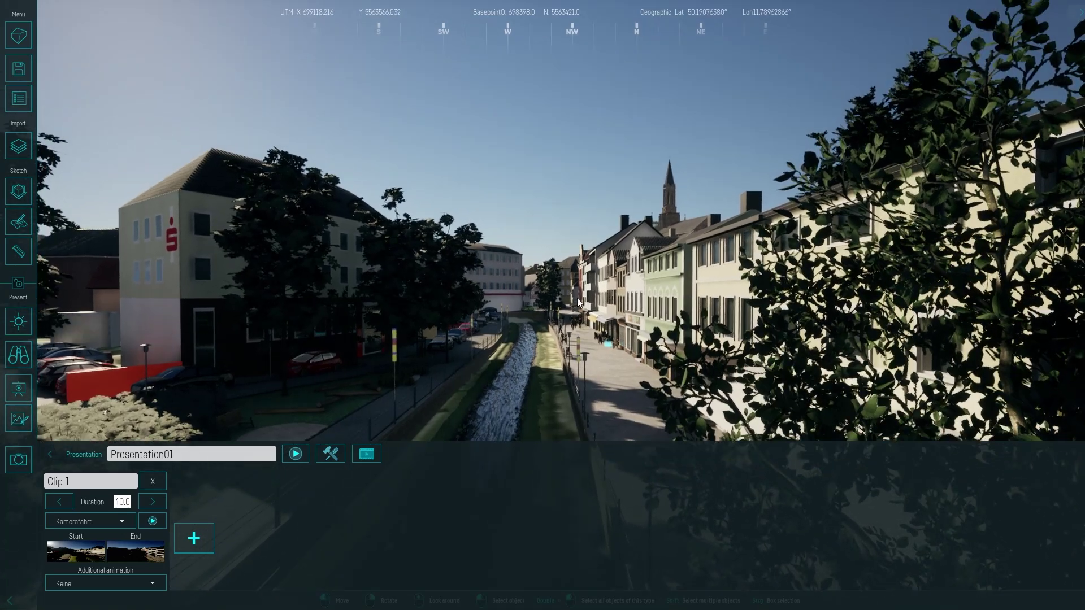
{"action": "mouse_move", "coordinate": [64, 559]}
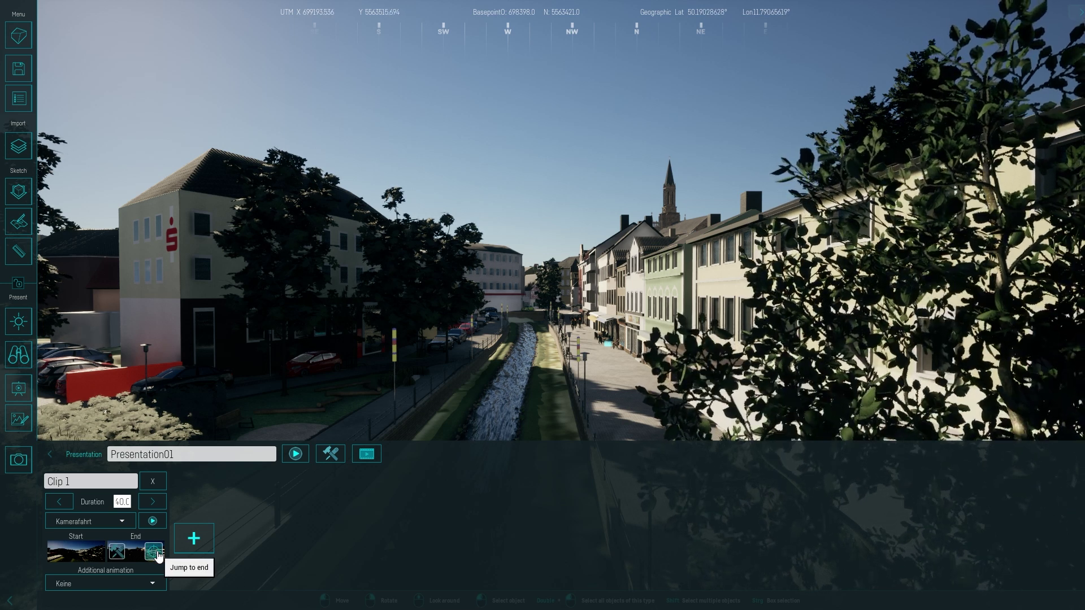
{"action": "left_click", "coordinate": [155, 552]}
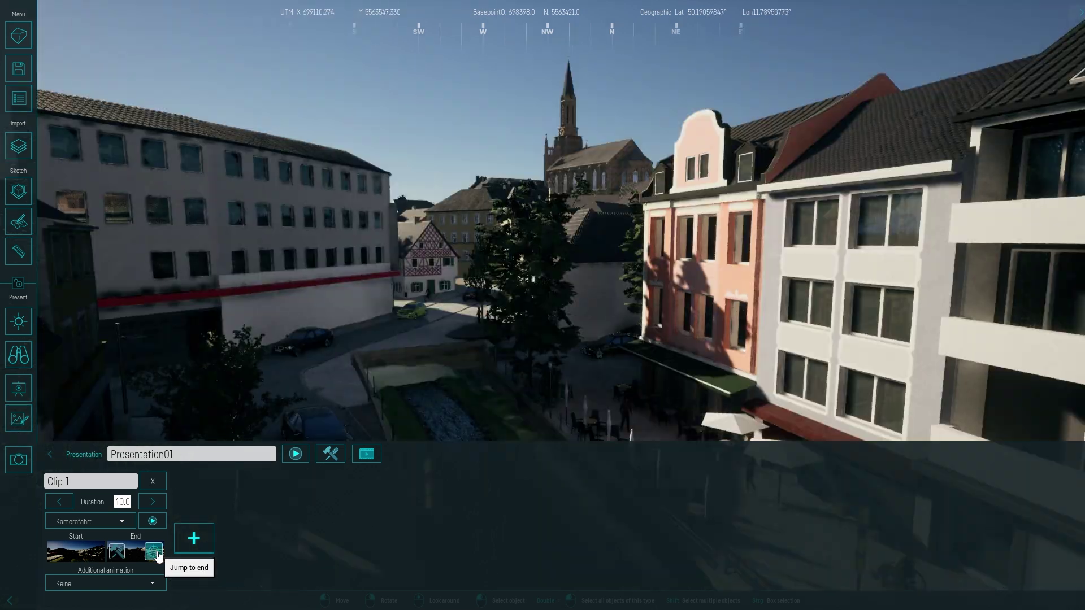
Step: Add a second clip named Clip B of type Standbild, using the street-level view by the red parked cars as its still image
{"action": "left_click", "coordinate": [204, 545]}
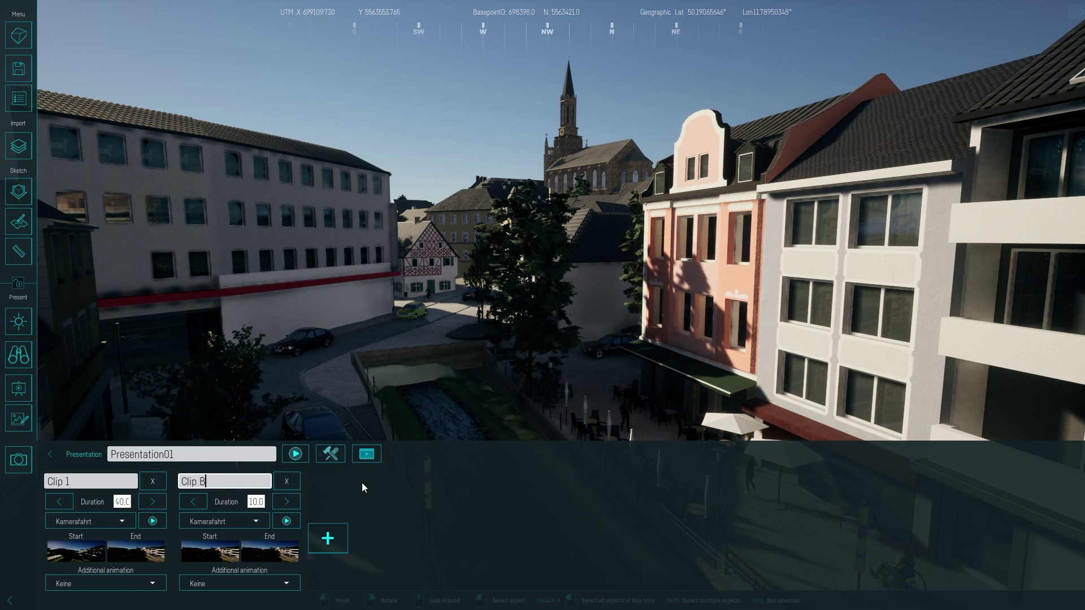
{"action": "left_click", "coordinate": [256, 521]}
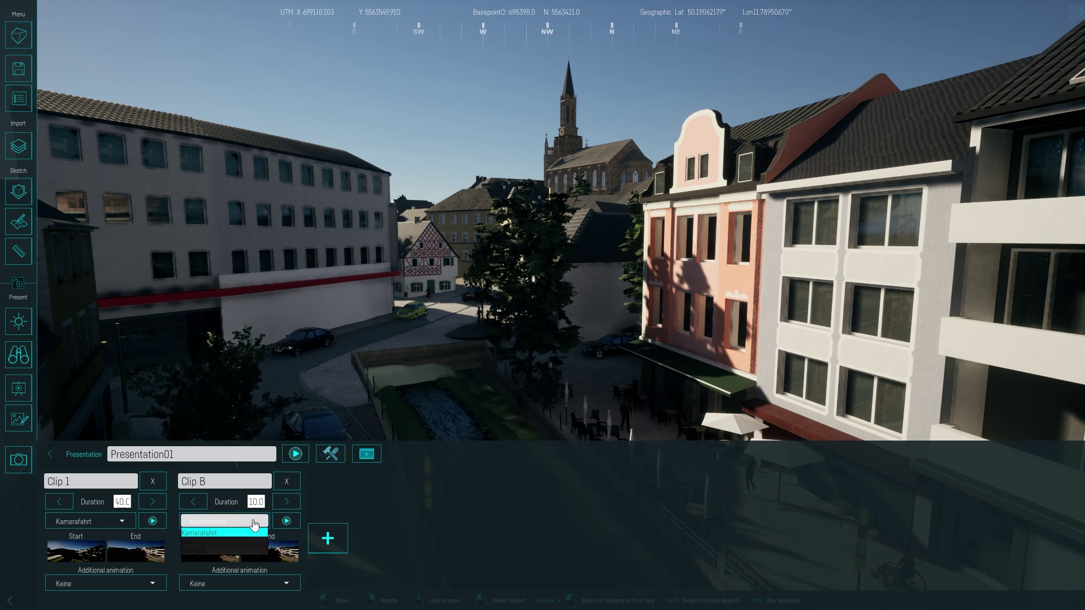
{"action": "left_click", "coordinate": [232, 551]}
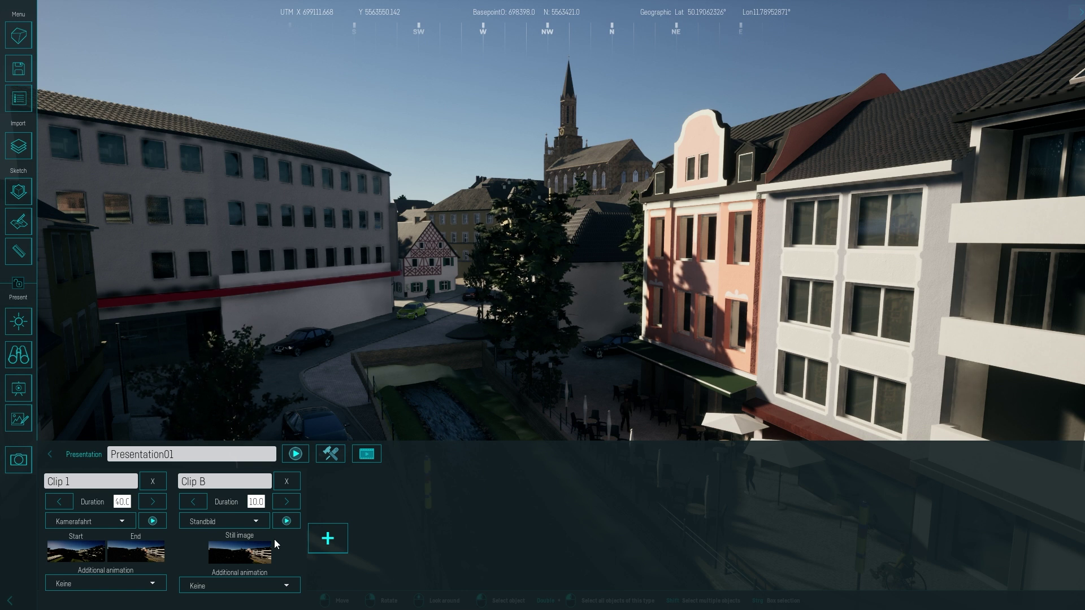
{"action": "left_click_drag", "start_coordinate": [439, 443], "coordinate": [480, 315]}
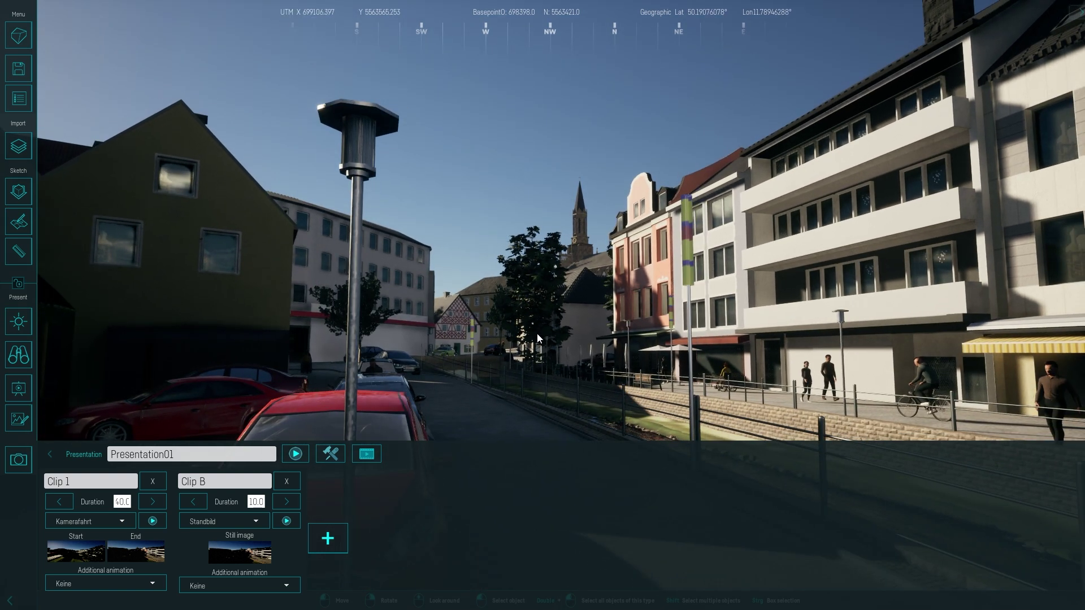
{"action": "left_click", "coordinate": [229, 554]}
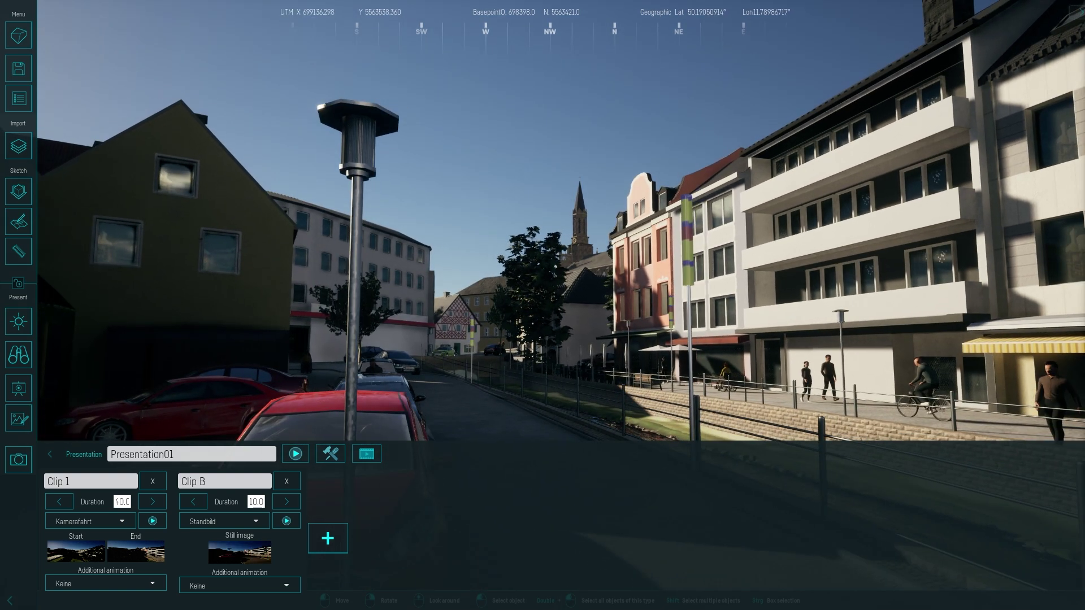
Step: Move Clip 1 behind Clip B and back to first place, and delete Clip 1
{"action": "left_click", "coordinate": [161, 504]}
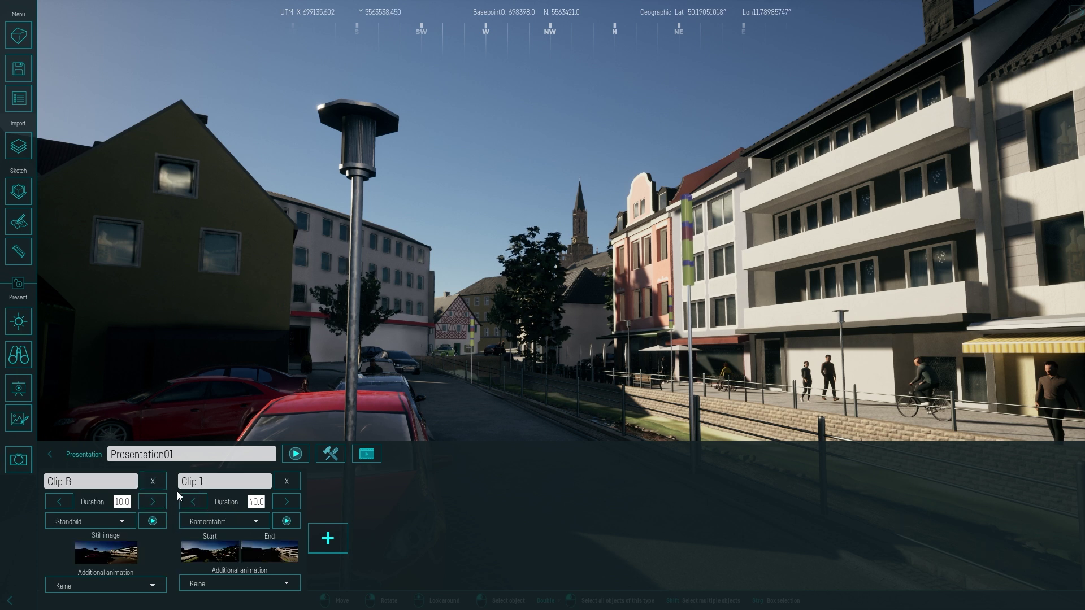
{"action": "left_click", "coordinate": [190, 504]}
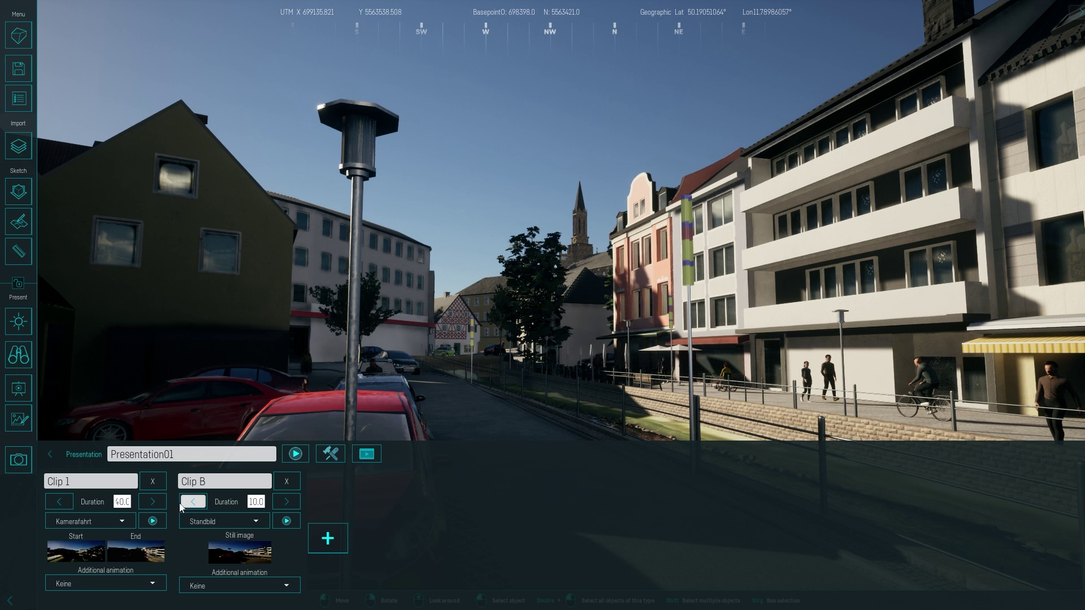
{"action": "left_click", "coordinate": [153, 483]}
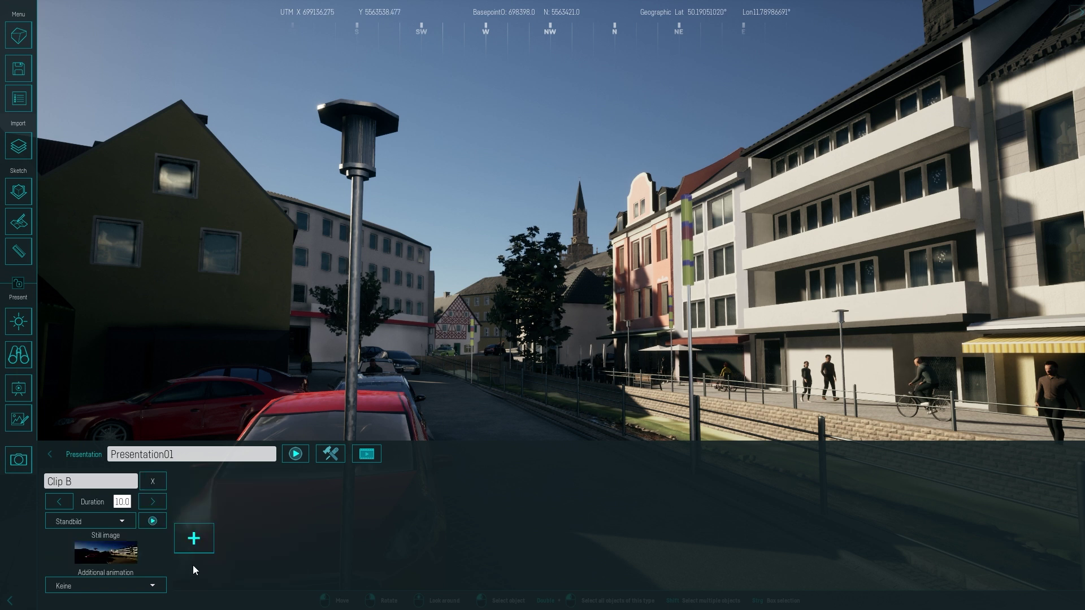
Step: Add the Daytime animation to Clip B and play the clip
{"action": "left_click", "coordinate": [100, 579]}
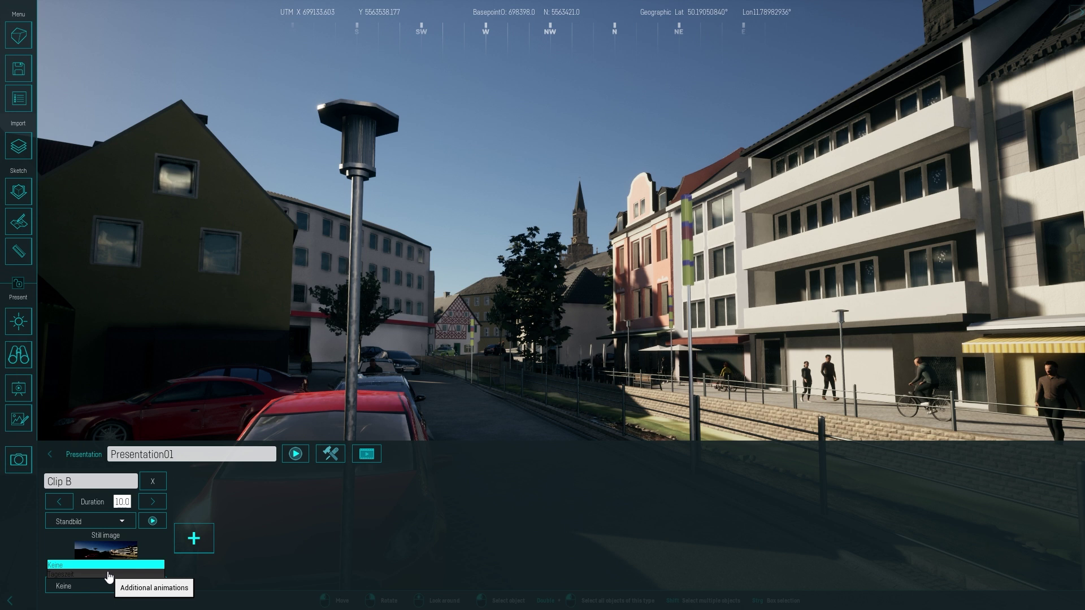
{"action": "left_click", "coordinate": [113, 574]}
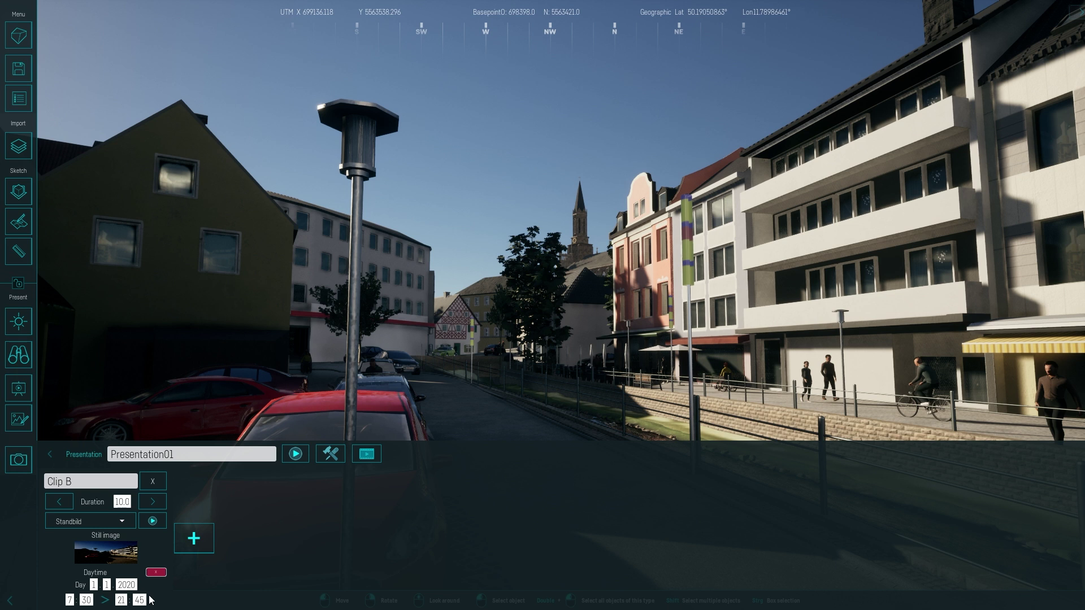
{"action": "left_click", "coordinate": [155, 524]}
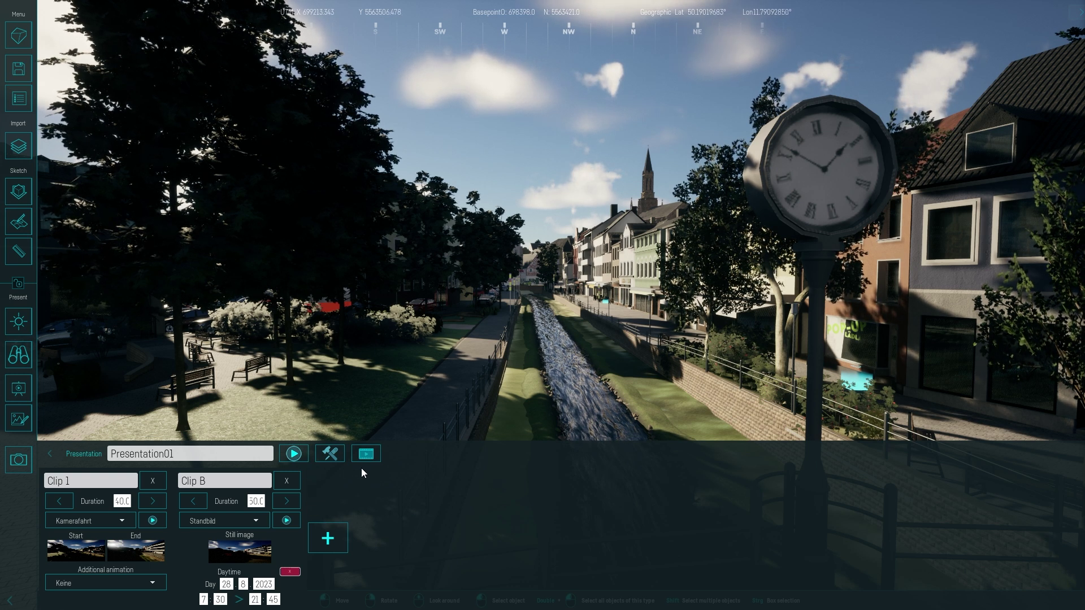
Step: Play the whole presentation from Clip 1 and stop it, and hide and reshow the clip editor
{"action": "left_click", "coordinate": [299, 460]}
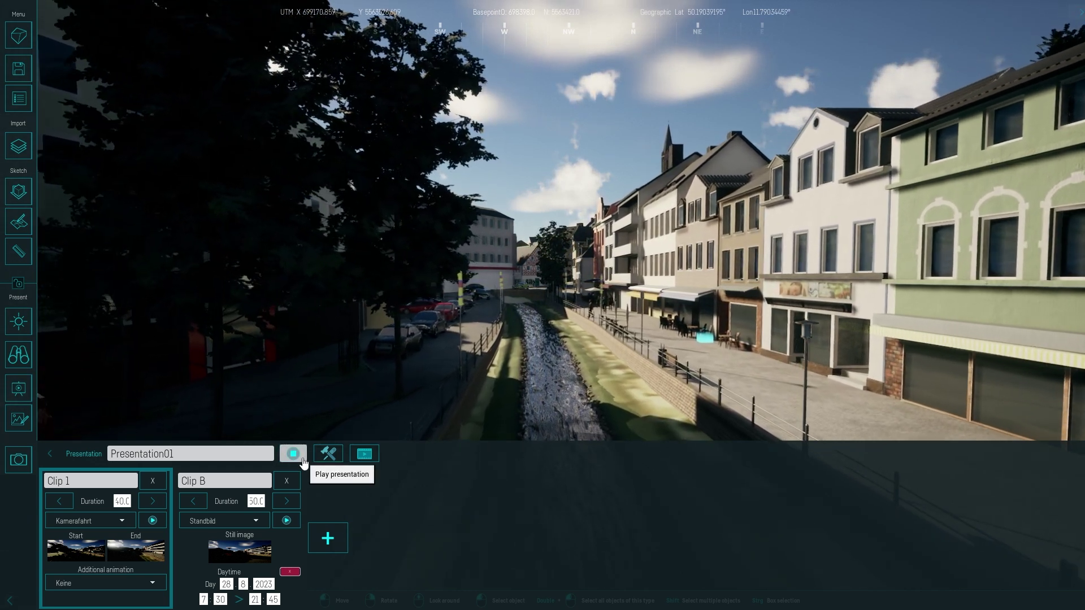
{"action": "left_click", "coordinate": [302, 459]}
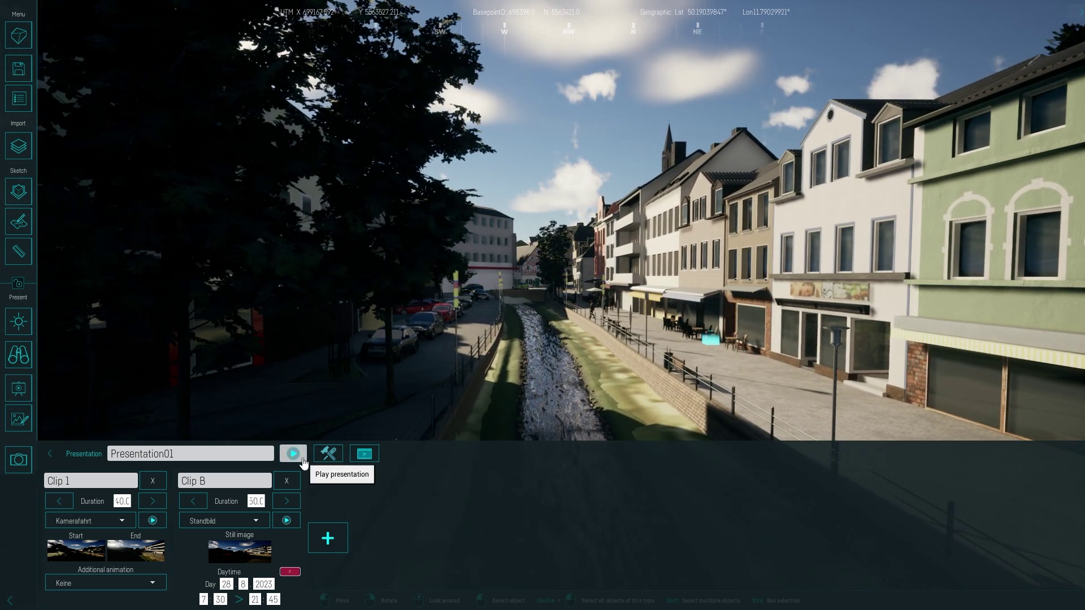
{"action": "left_click", "coordinate": [331, 462]}
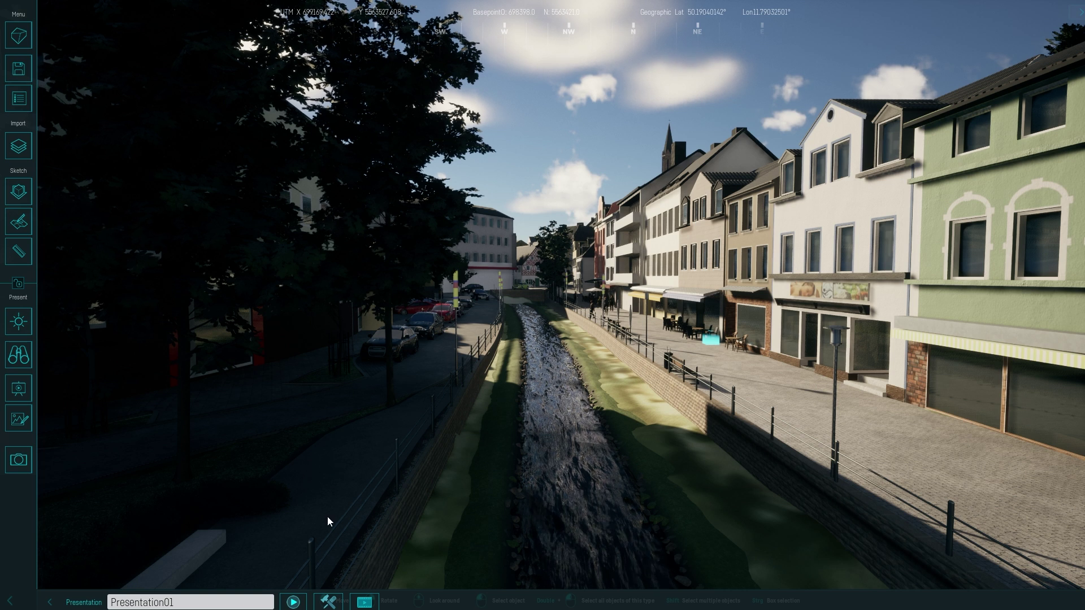
{"action": "left_click", "coordinate": [327, 600]}
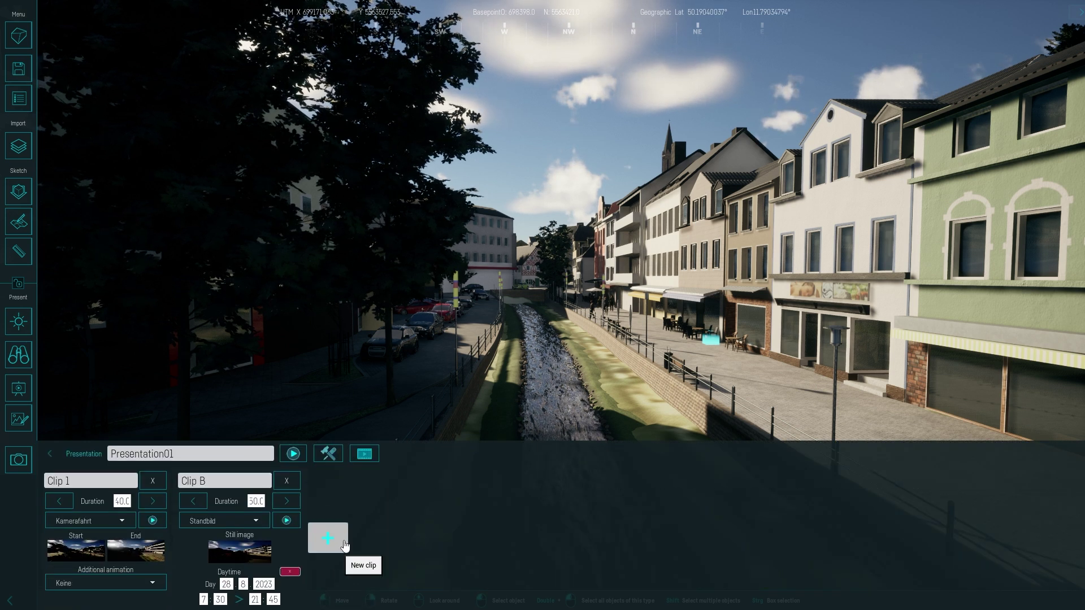
Step: Export the presentation as an mp4 video named Presentation01.mp4 in the Downloads folder
{"action": "left_click", "coordinate": [372, 462]}
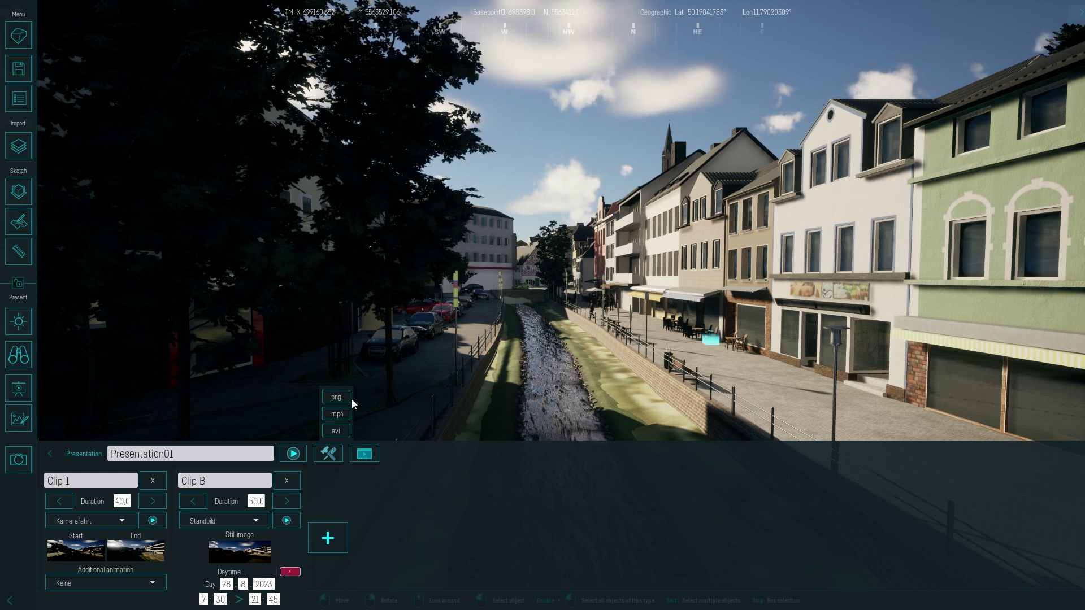
{"action": "left_click", "coordinate": [348, 414]}
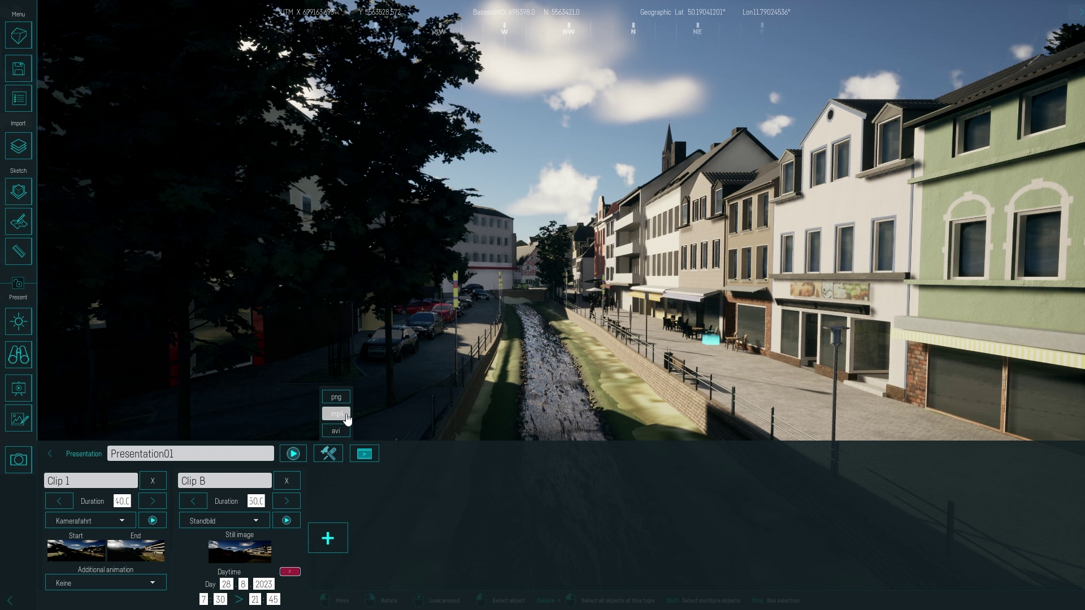
{"action": "left_click", "coordinate": [346, 415]}
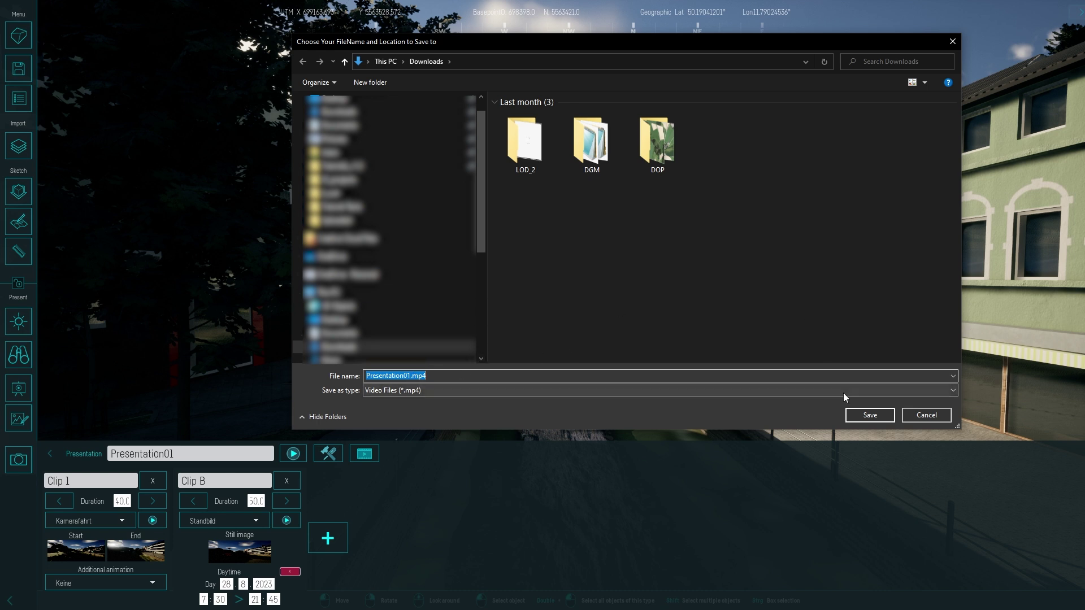
{"action": "left_click", "coordinate": [871, 415]}
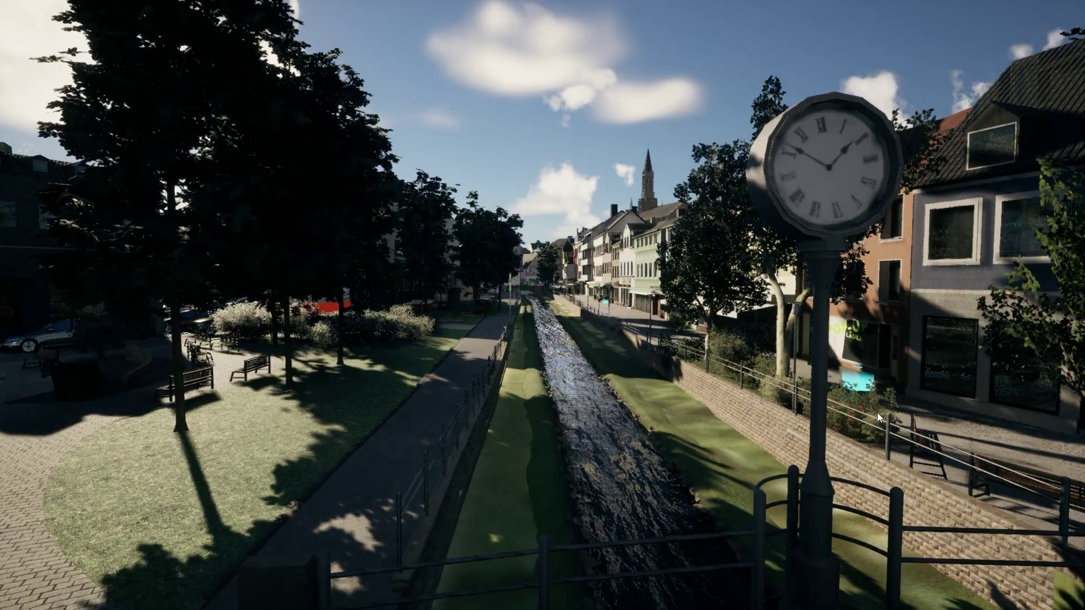